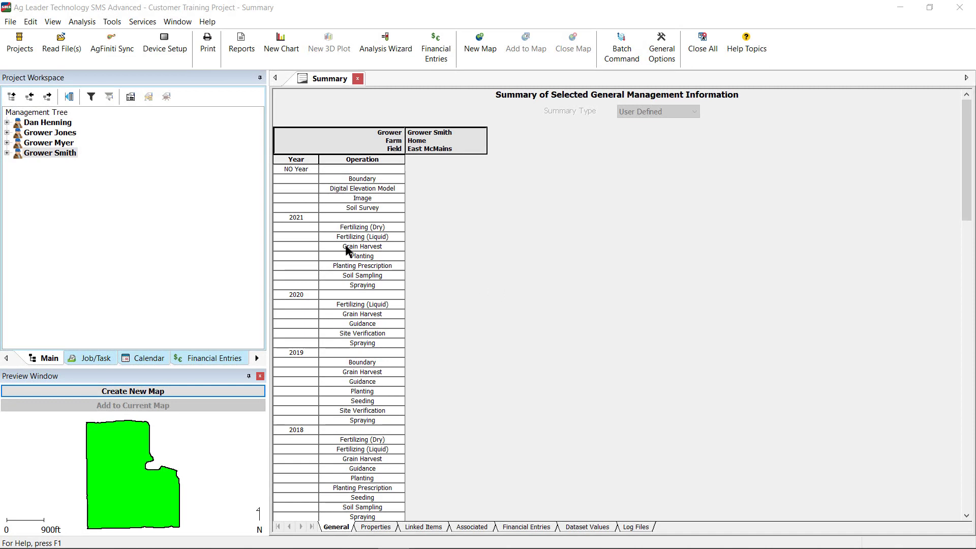
# Open a new map of the Home farm's East McMains field boundary (112.49 ac) over aerial imagery.
pyautogui.click(5, 157)
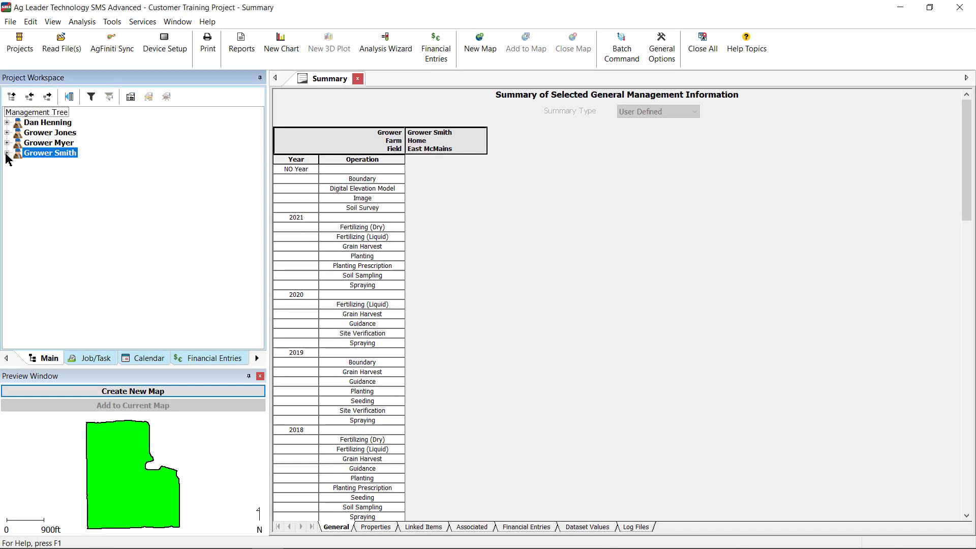
pyautogui.click(7, 153)
pyautogui.click(17, 163)
pyautogui.click(37, 176)
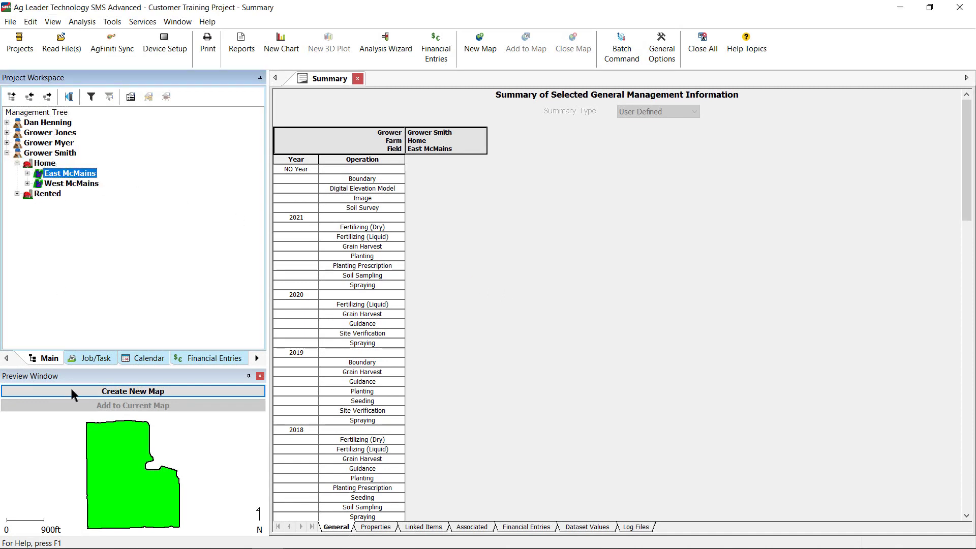
pyautogui.click(72, 391)
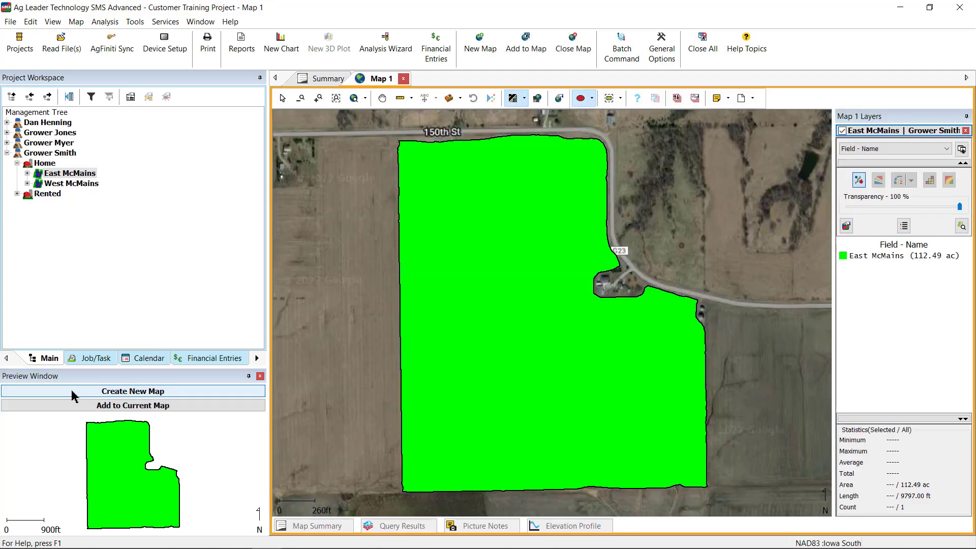
# Create a new Generic10 generic layer with East McMains as the reference field.
pyautogui.click(10, 22)
pyautogui.moveTo(188, 54)
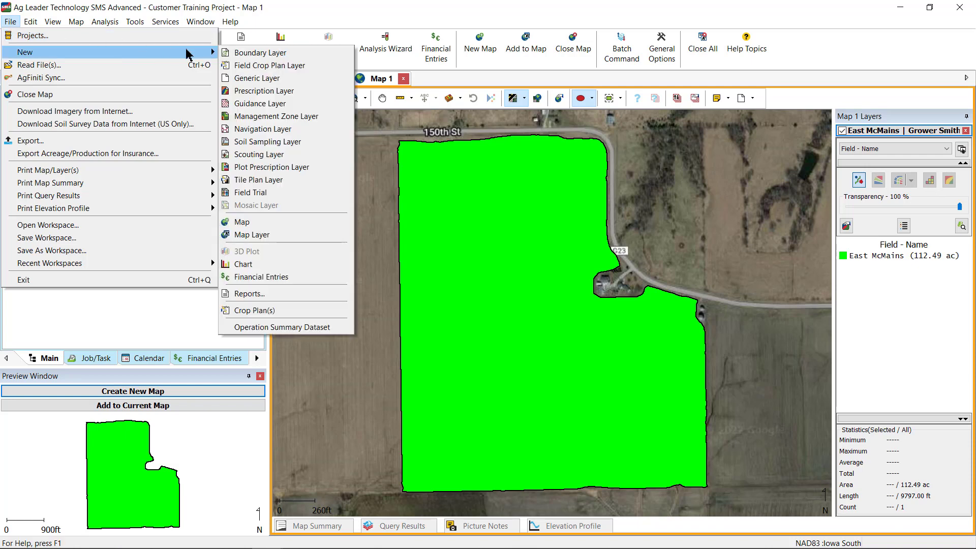
pyautogui.click(303, 82)
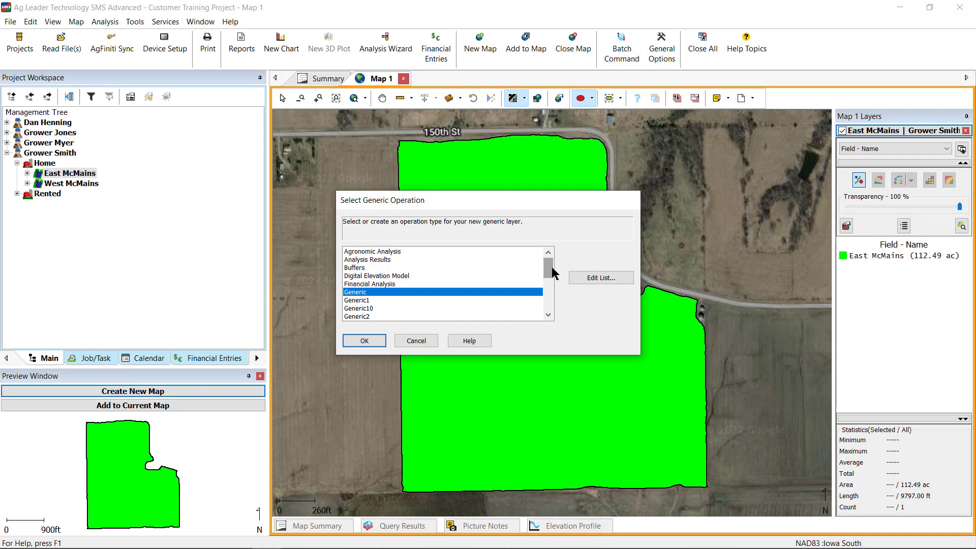
pyautogui.moveTo(553, 274)
pyautogui.mouseDown()
pyautogui.moveTo(552, 318)
pyautogui.moveTo(553, 270)
pyautogui.mouseUp()
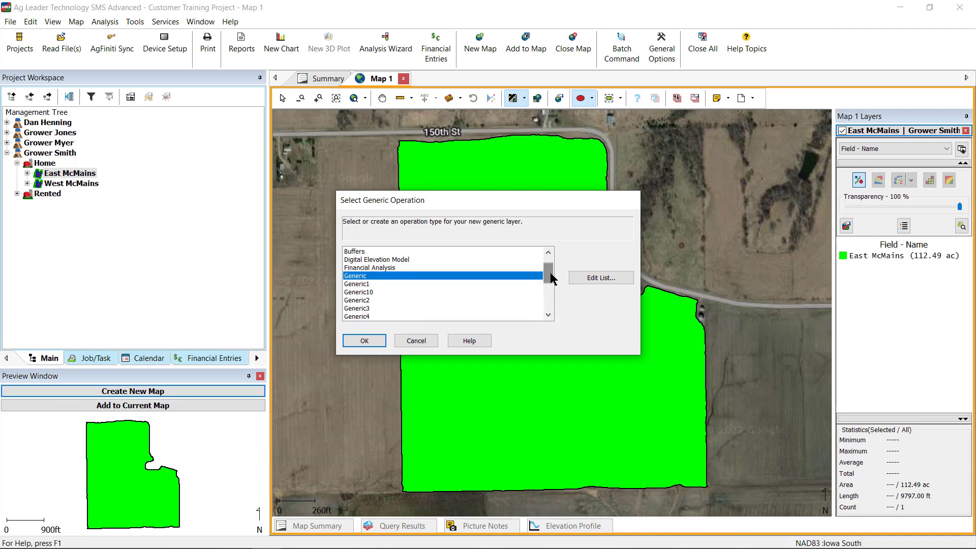
pyautogui.click(387, 295)
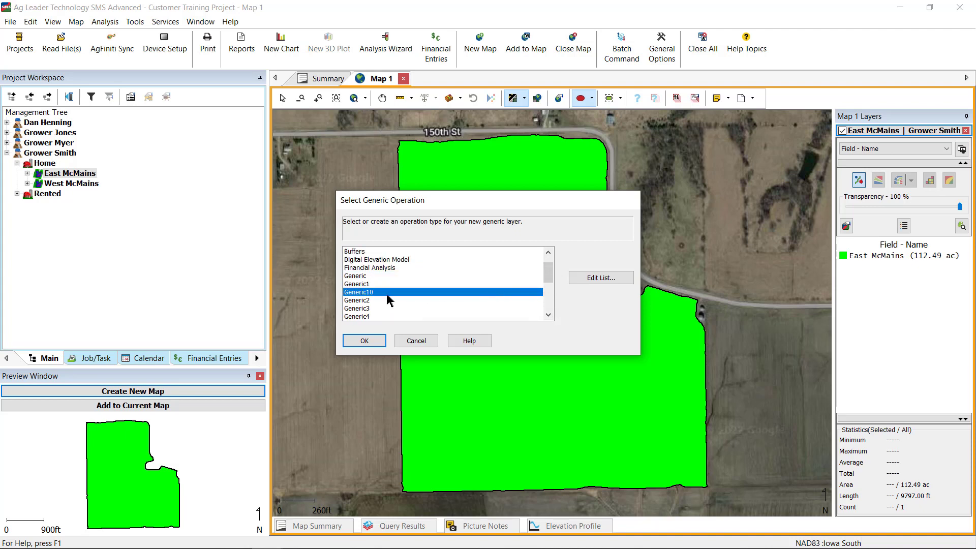
pyautogui.click(383, 346)
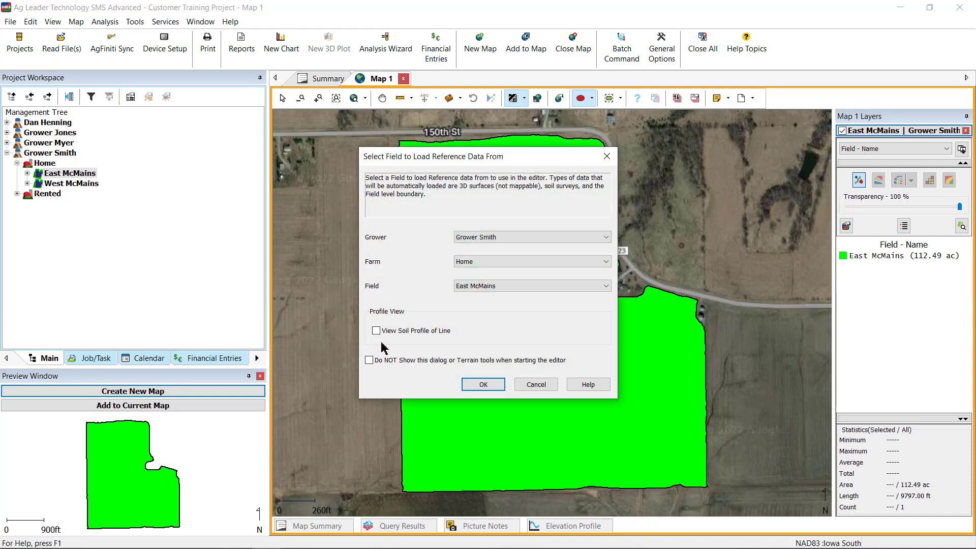
pyautogui.click(473, 387)
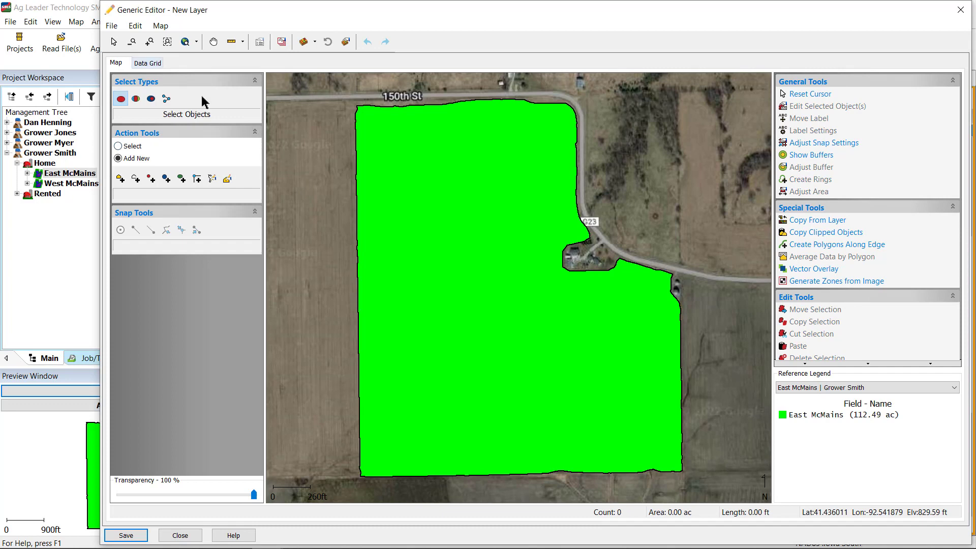
# Copy the 112.49 ac East McMains boundary polygon into the new layer as spatial data only.
pyautogui.click(161, 64)
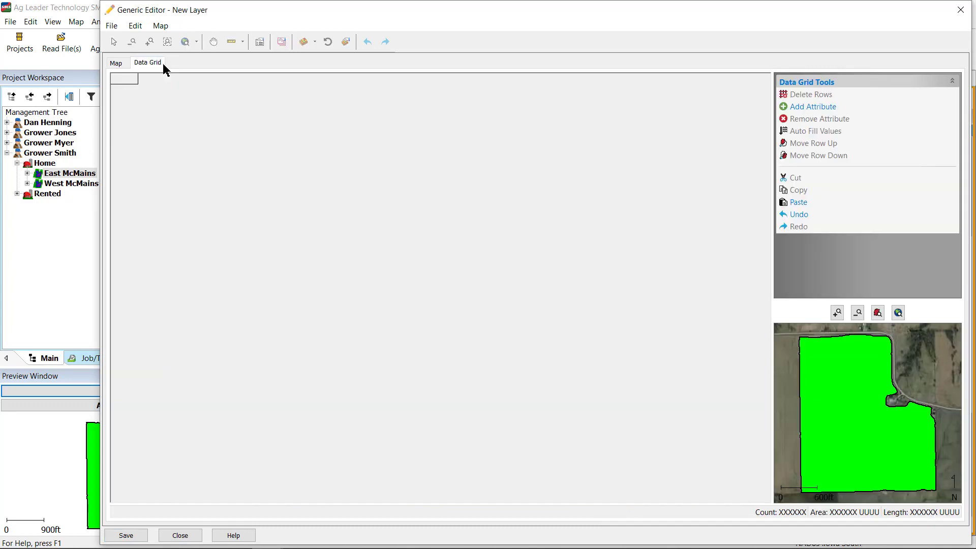
pyautogui.click(119, 63)
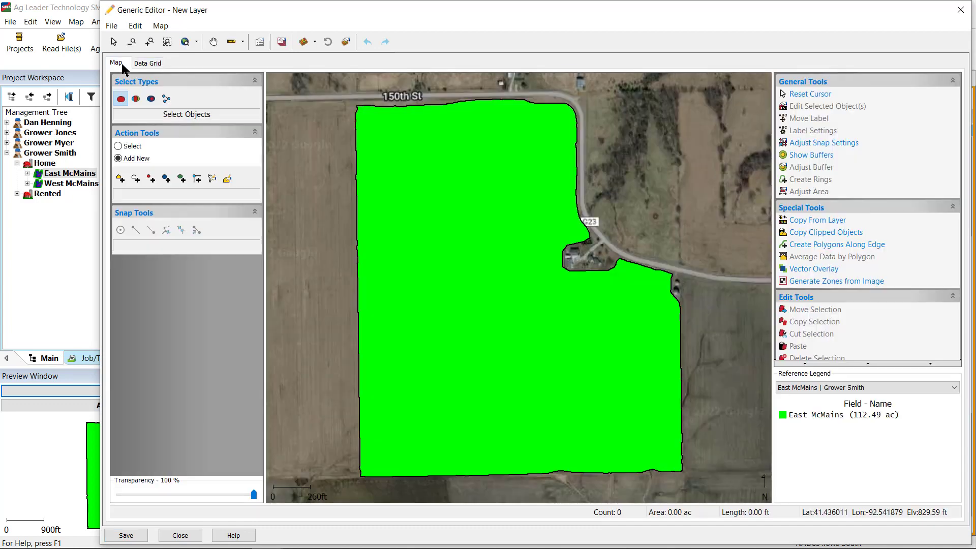
pyautogui.click(839, 229)
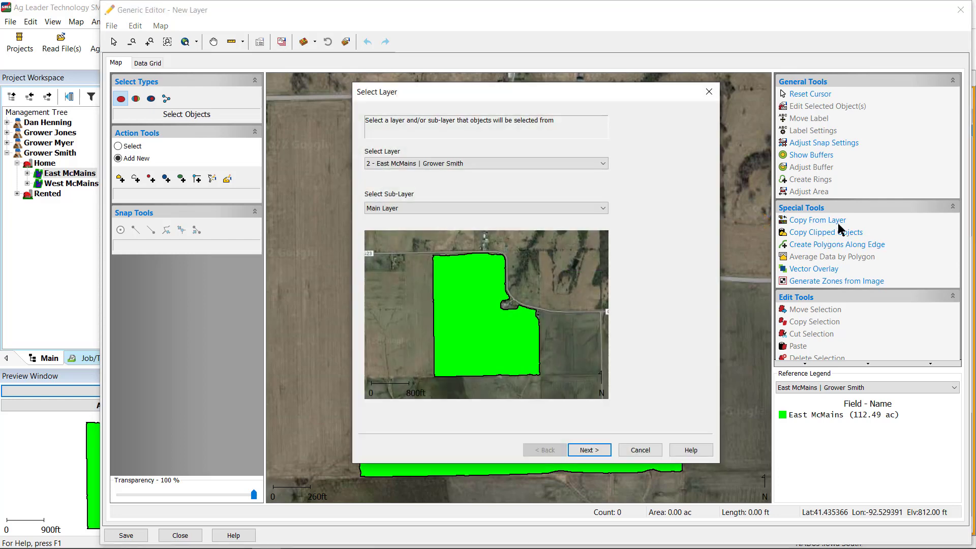
pyautogui.click(599, 454)
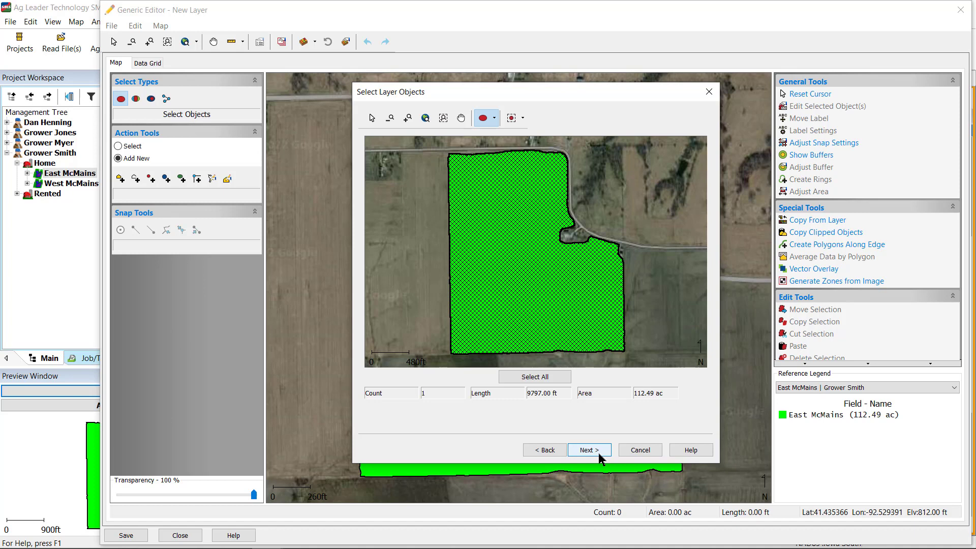
pyautogui.click(601, 458)
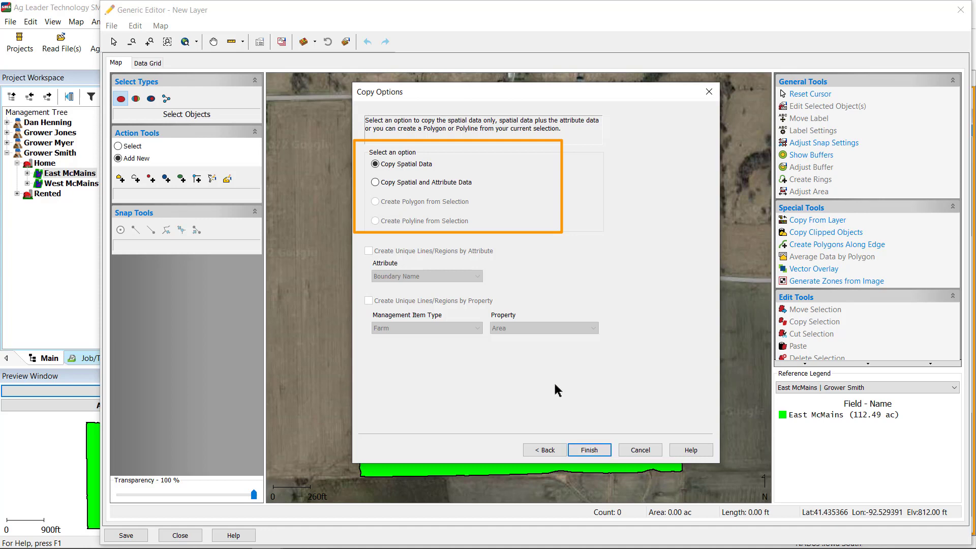
pyautogui.click(603, 453)
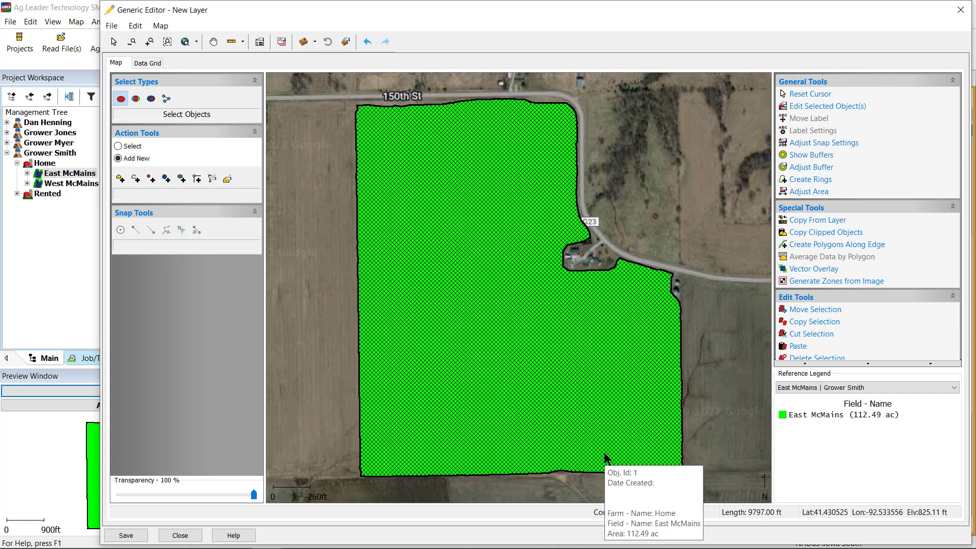
# Divide the East McMains boundary by pivot area, auto-placing a full pivot (836.00 ft, 50.39 ac).
pyautogui.scroll(-5, 810, 356)
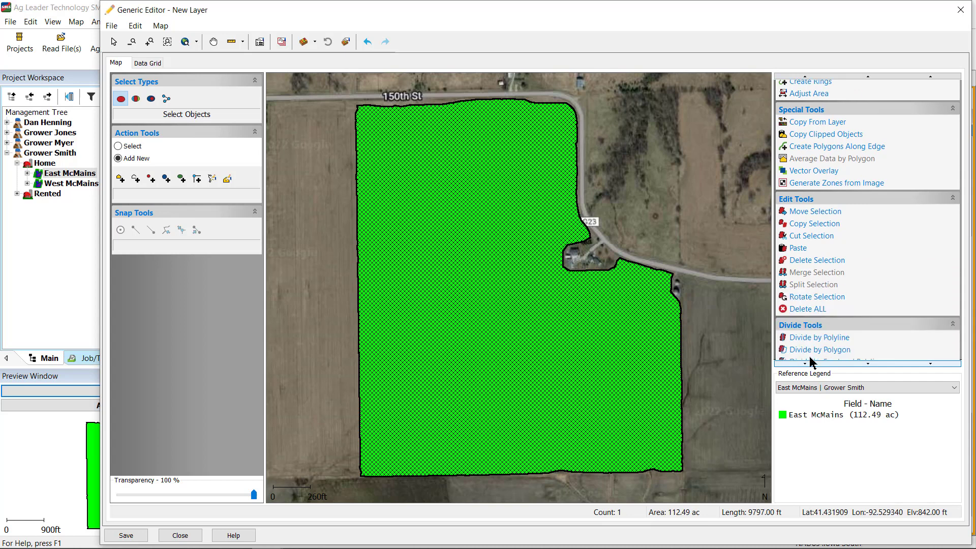
pyautogui.scroll(-2, 810, 361)
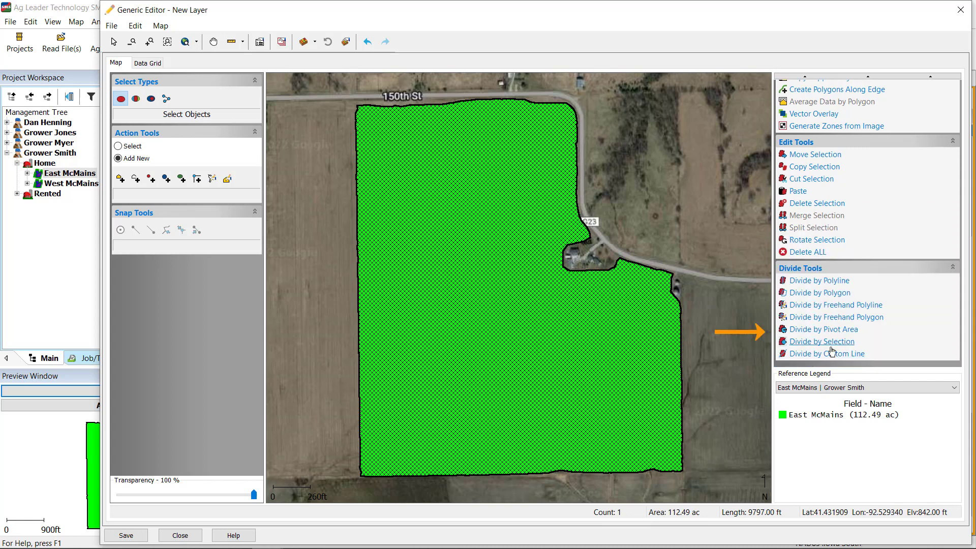
pyautogui.click(857, 335)
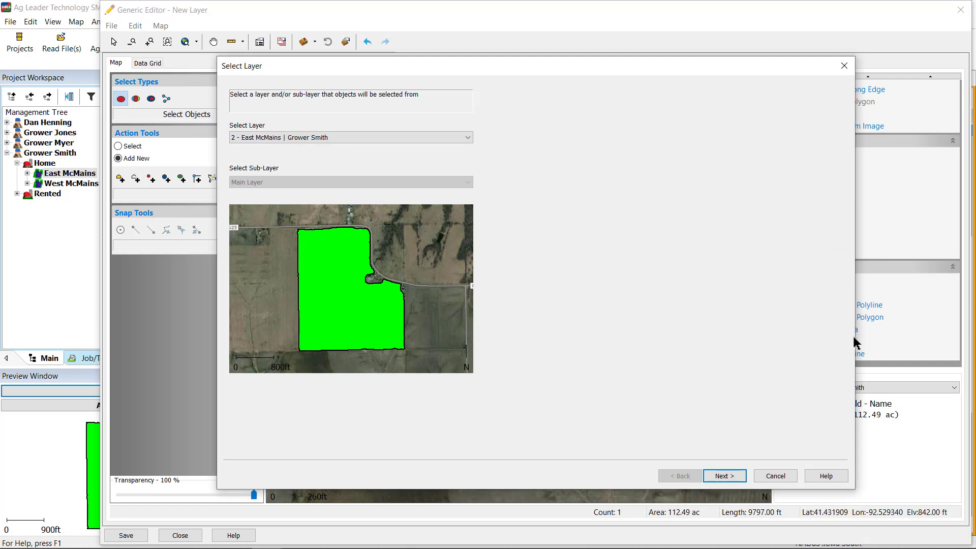
pyautogui.click(724, 476)
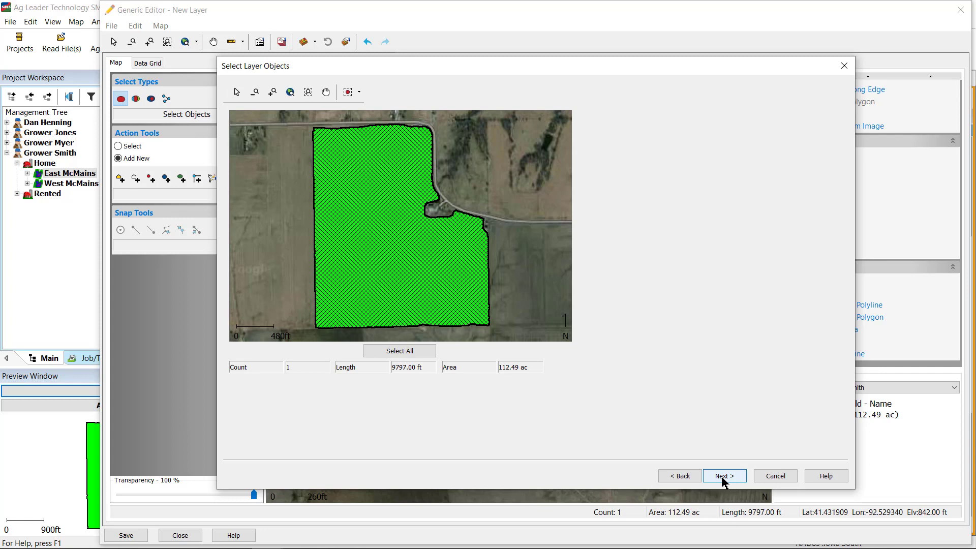
pyautogui.click(725, 476)
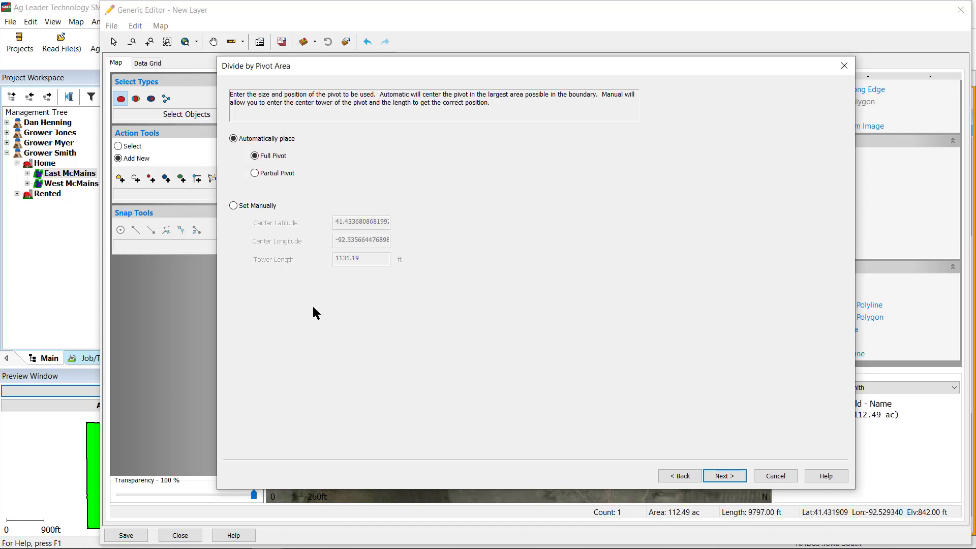
pyautogui.click(233, 205)
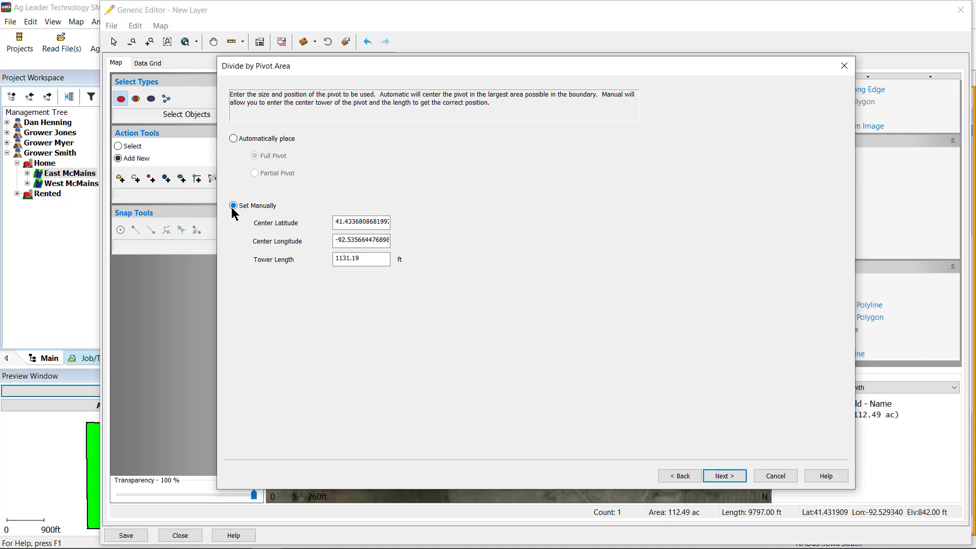
pyautogui.click(234, 141)
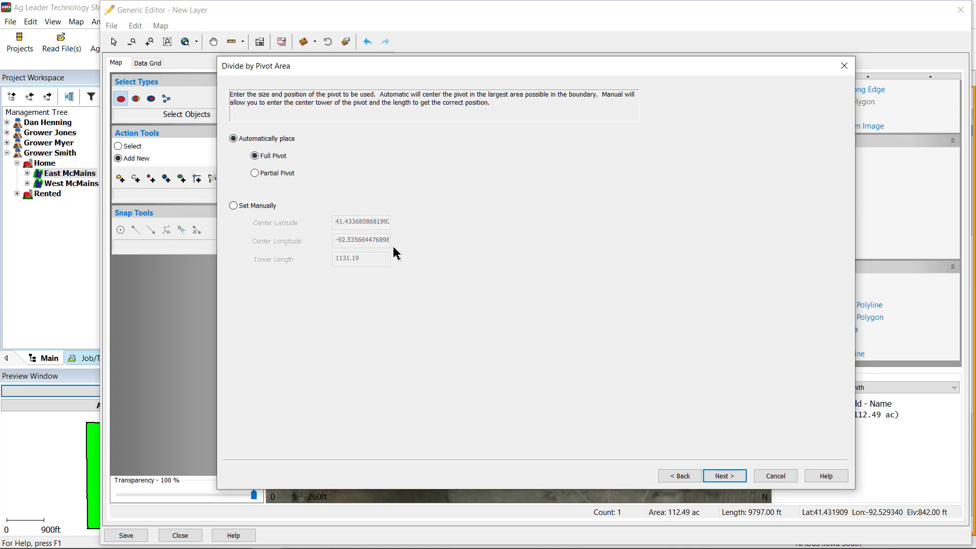
pyautogui.click(730, 477)
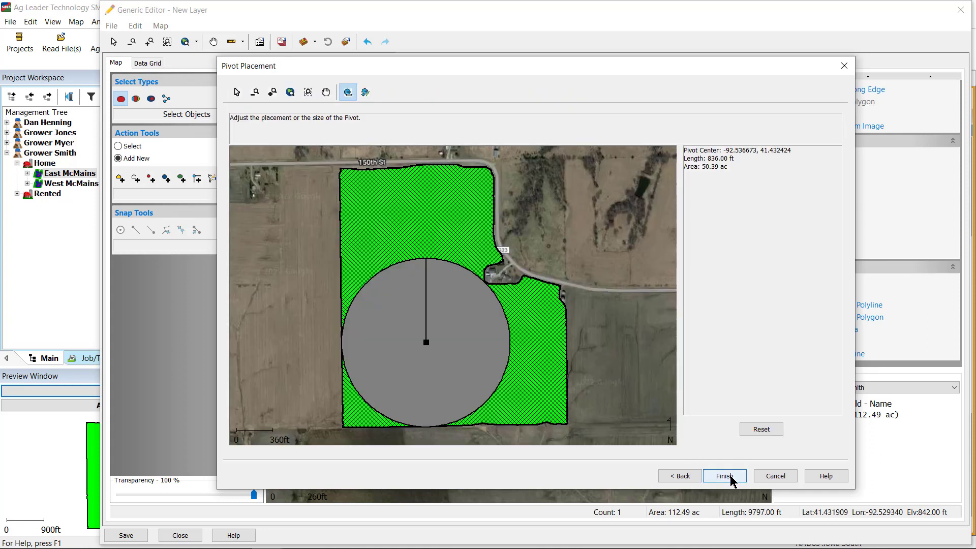
# Adjust the pivot circle, snap its radius to the boundary (813.11 ft, 47.67 ac), and split the field.
pyautogui.click(725, 476)
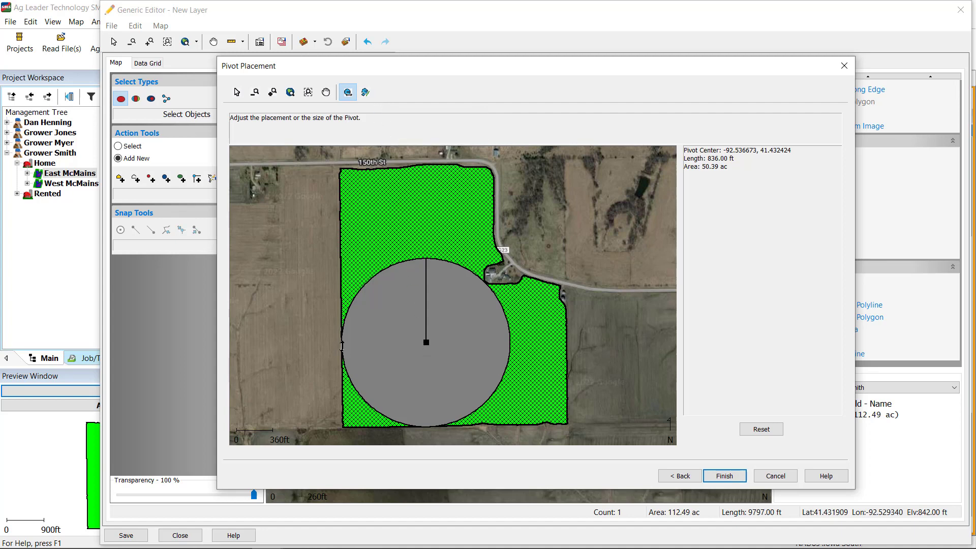
pyautogui.moveTo(342, 345); pyautogui.dragTo(348, 350)
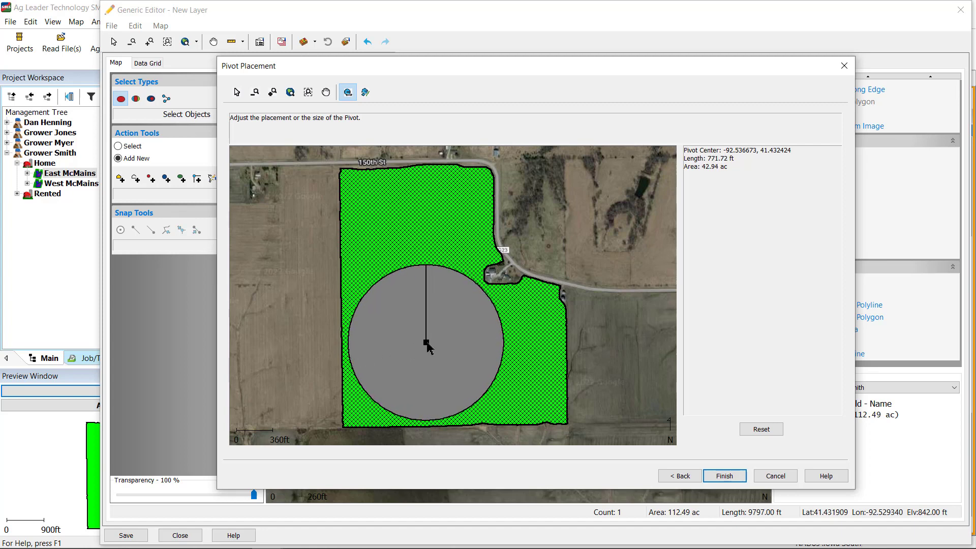
pyautogui.moveTo(427, 343); pyautogui.dragTo(431, 343)
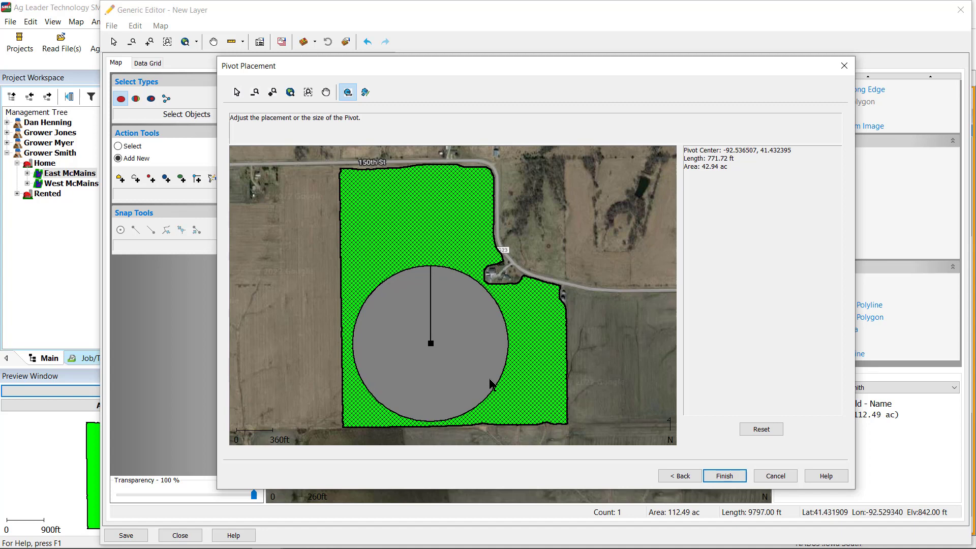
pyautogui.click(366, 93)
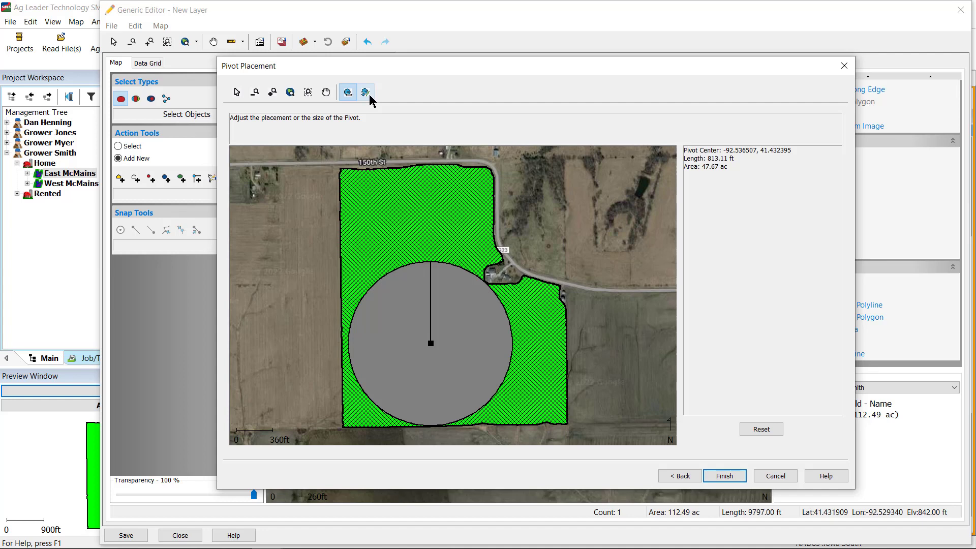
pyautogui.click(719, 477)
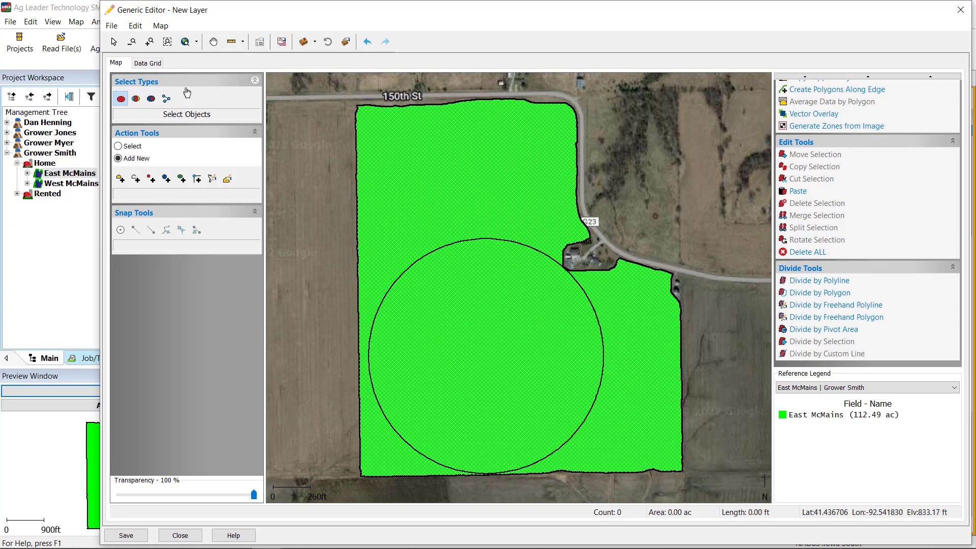
# Keep the corners as Dryland in the Data Grid and open Save Dataset for the irrigation layer.
pyautogui.click(154, 63)
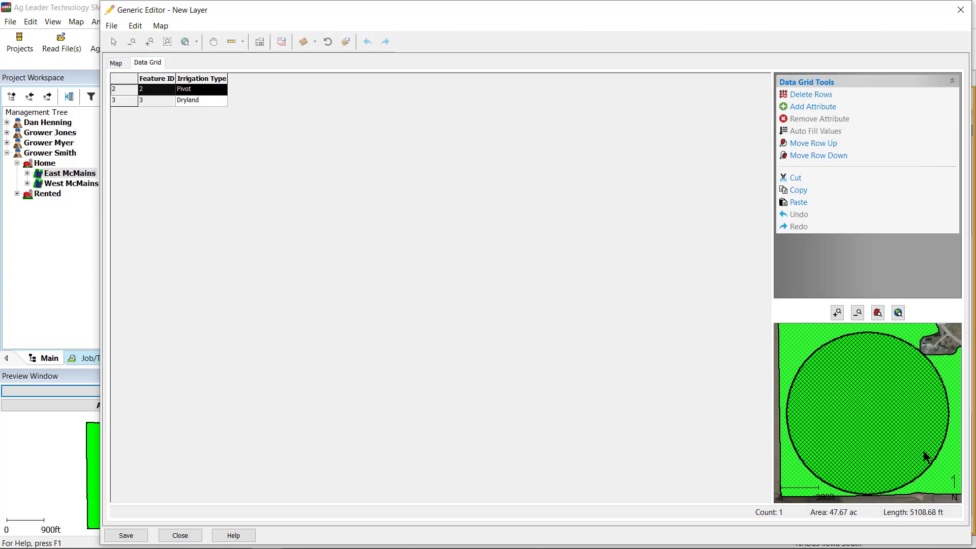
pyautogui.click(224, 101)
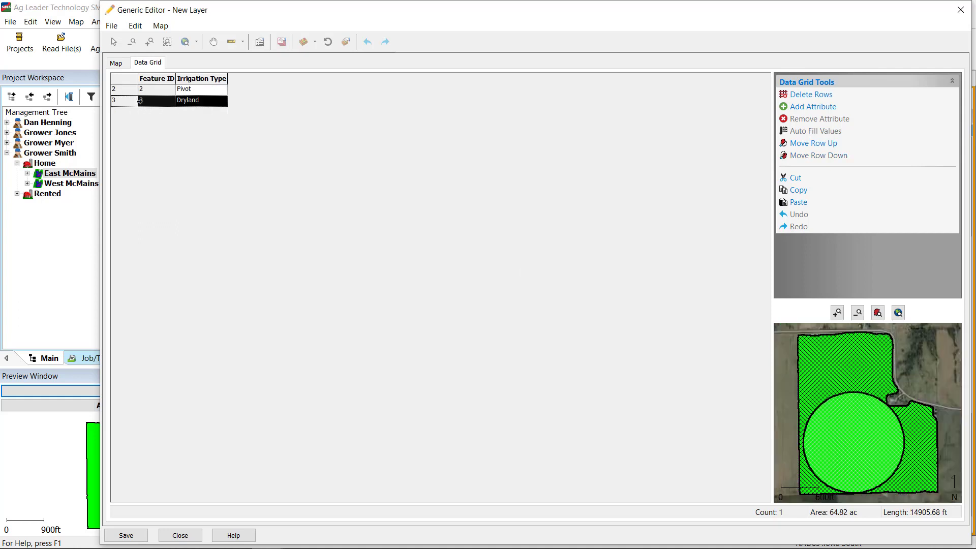
pyautogui.click(225, 102)
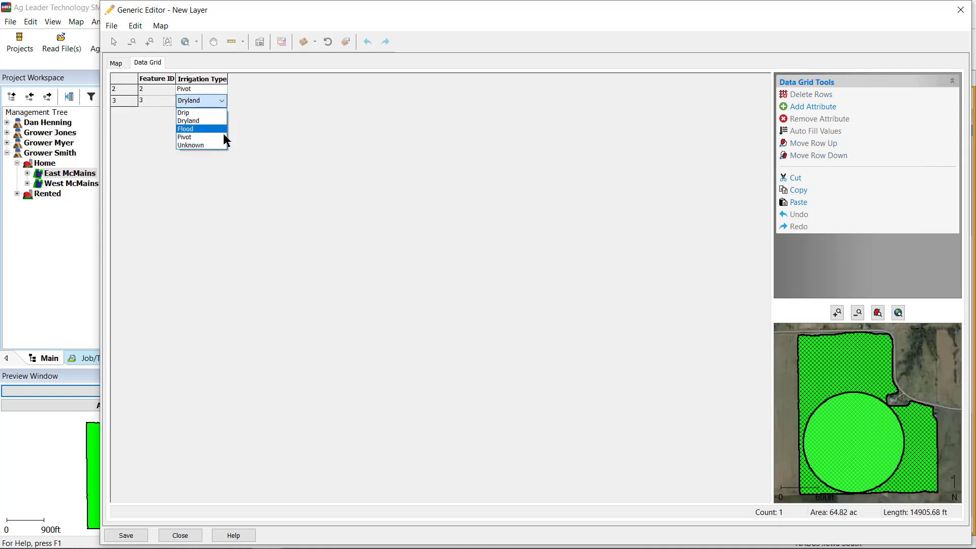
pyautogui.click(222, 104)
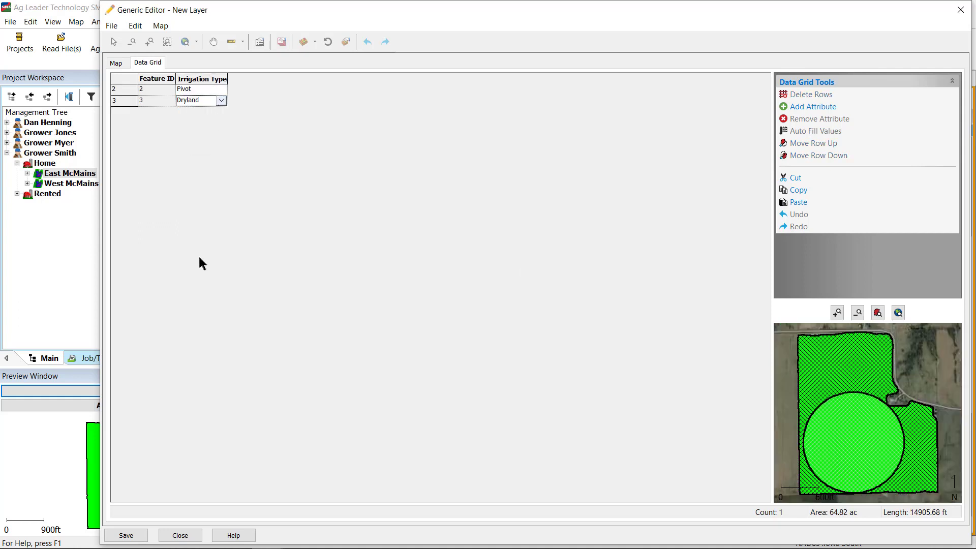
pyautogui.click(126, 535)
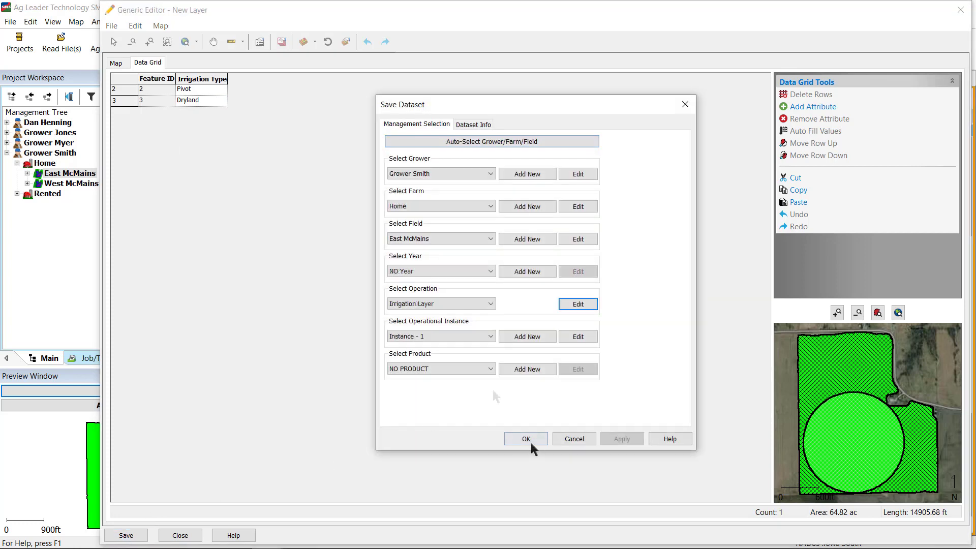